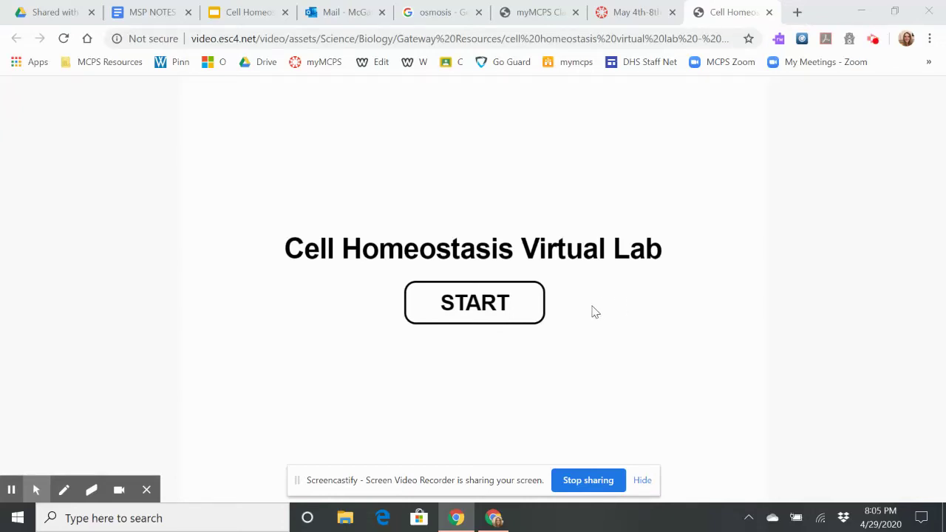
Step: Start the lab and continue past the cell introduction to the lab bench
{"action": "left_click", "coordinate": [510, 310]}
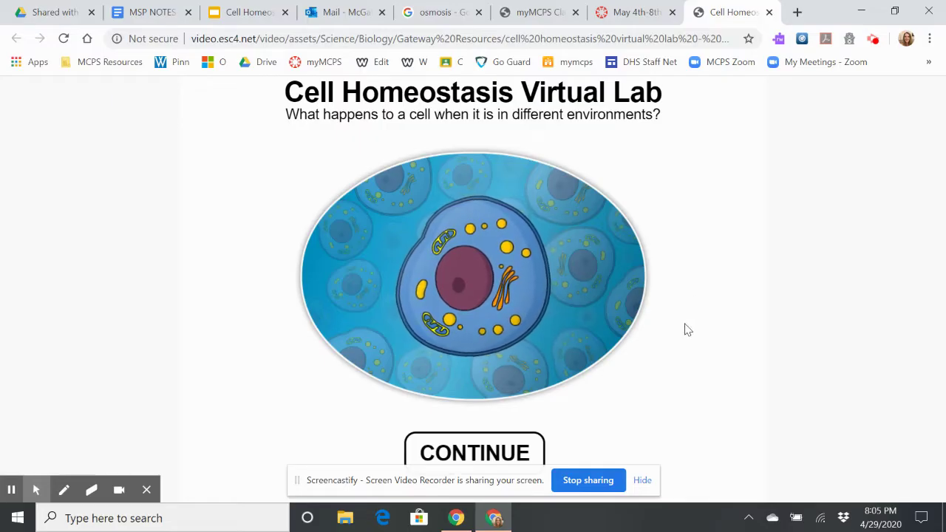
{"action": "left_click", "coordinate": [516, 451]}
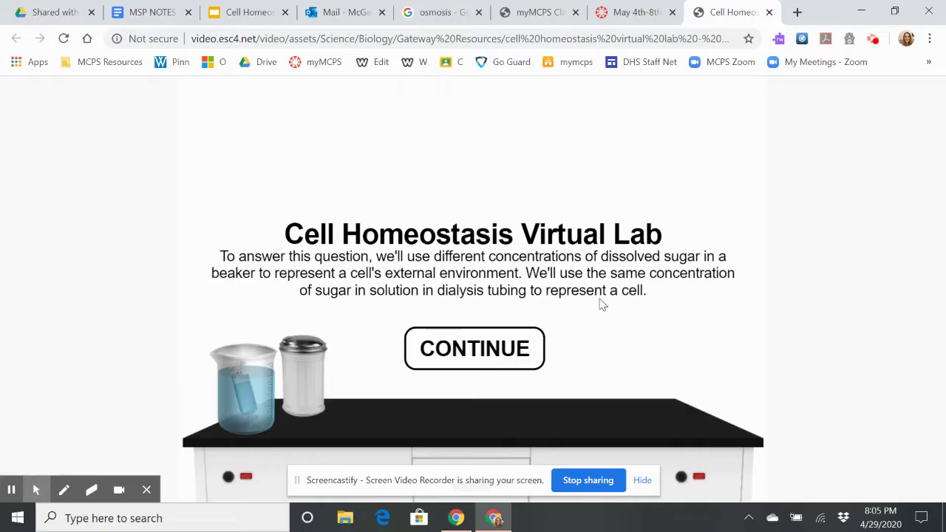
{"action": "left_click", "coordinate": [497, 362]}
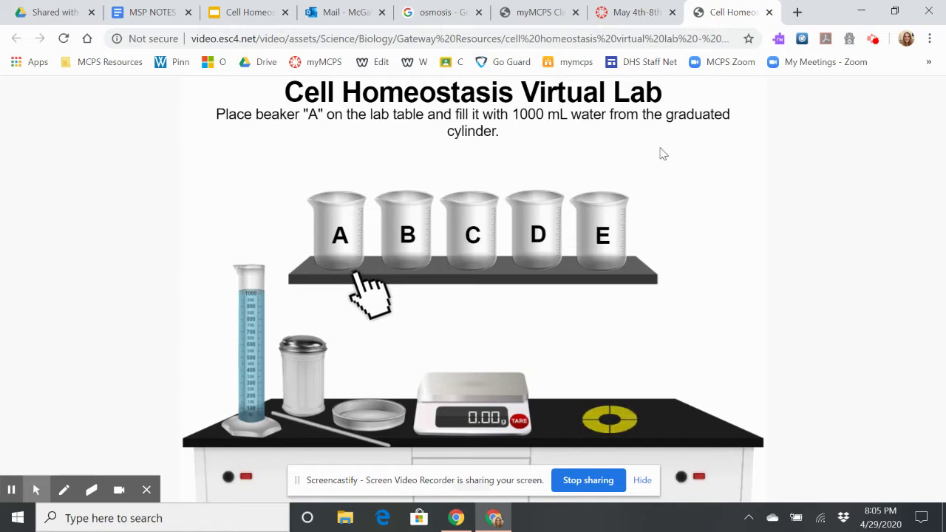
Step: Fill beaker A with 1000 mL water and shelve it as the Control
{"action": "left_click_drag", "start_coordinate": [349, 226], "coordinate": [625, 380]}
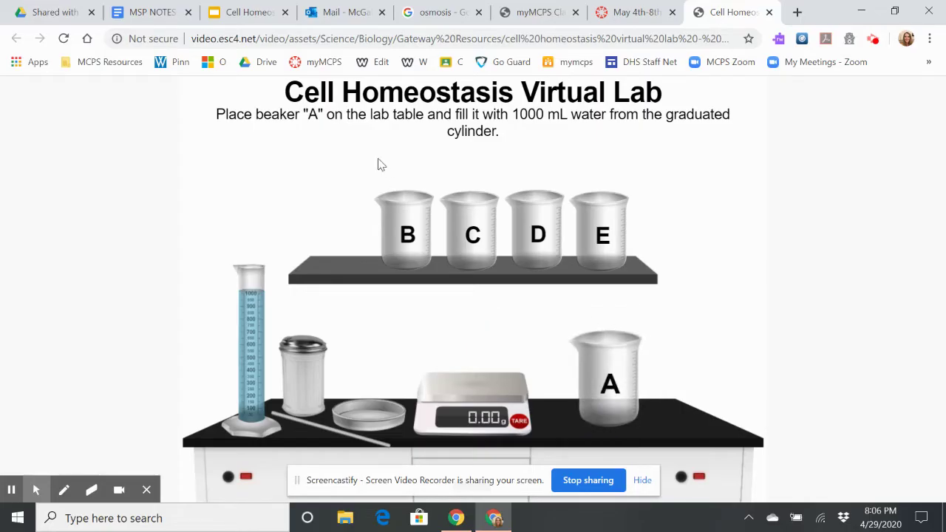
{"action": "left_click_drag", "start_coordinate": [262, 305], "coordinate": [490, 258]}
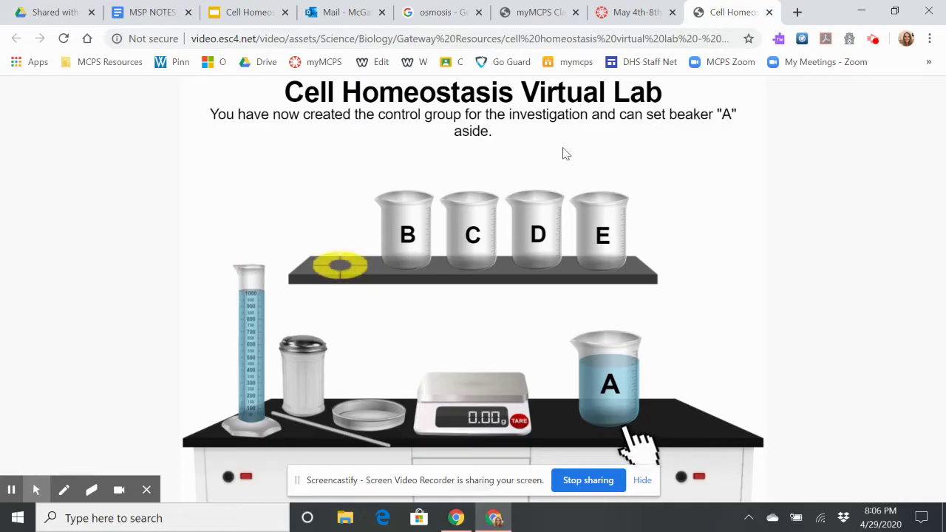
{"action": "left_click_drag", "start_coordinate": [607, 373], "coordinate": [340, 266]}
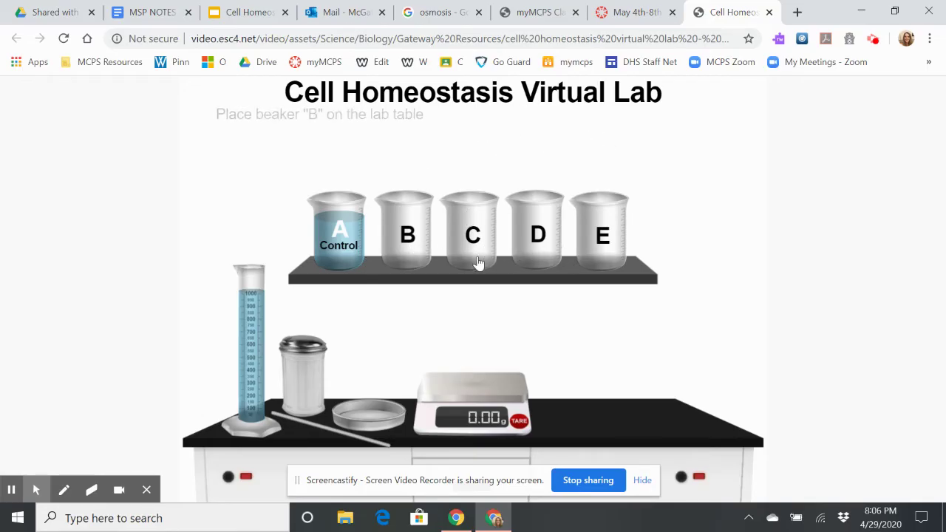
Step: Fill beaker B with 1000 mL water and shelve it as 0%
{"action": "left_click", "coordinate": [396, 239]}
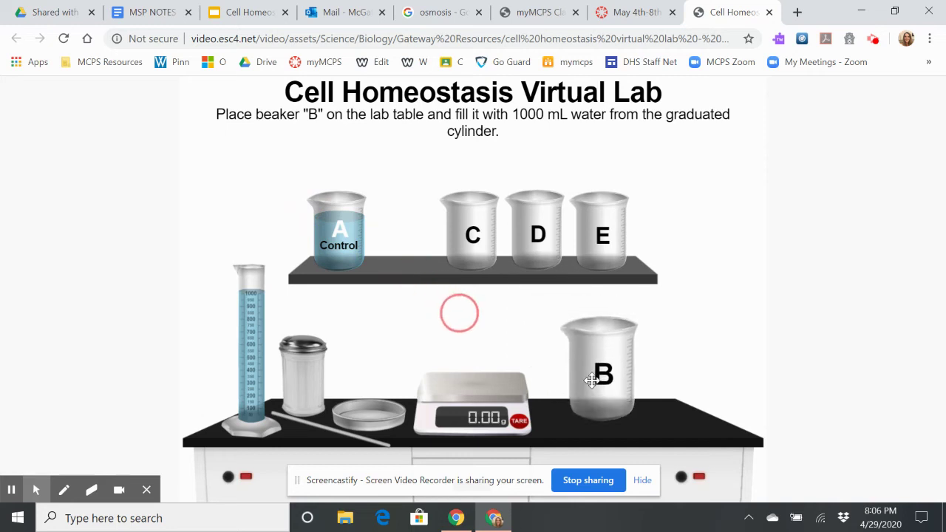
{"action": "left_click", "coordinate": [263, 373]}
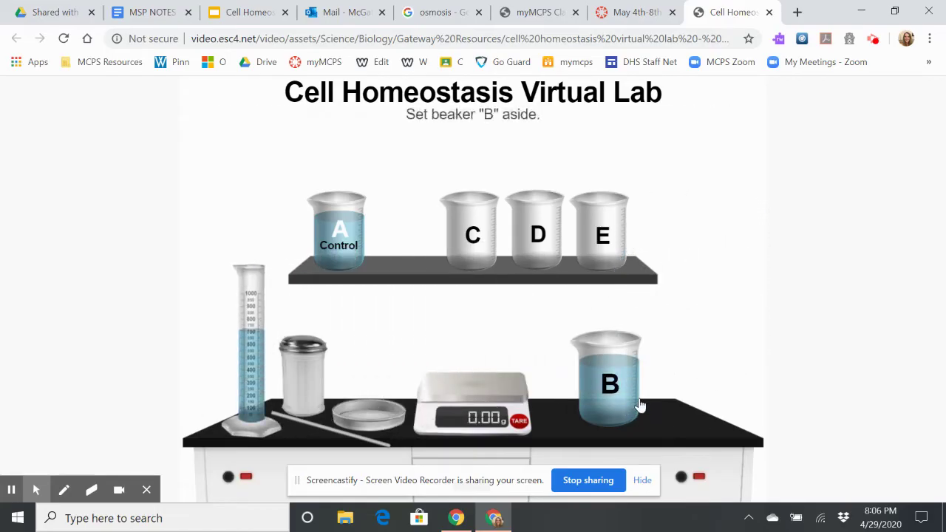
{"action": "left_click_drag", "start_coordinate": [620, 379], "coordinate": [328, 200]}
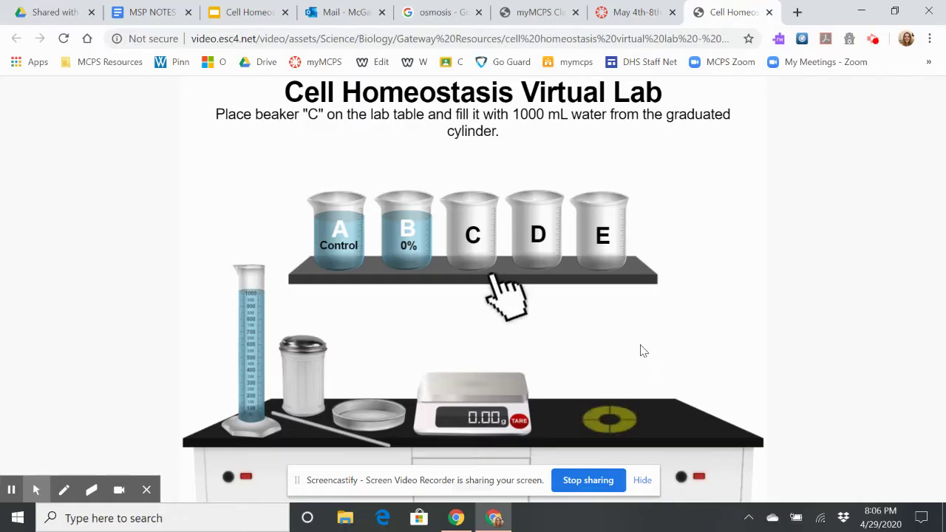
Step: Fill beaker C with water and tare the Petri dish on the scale
{"action": "left_click_drag", "start_coordinate": [440, 271], "coordinate": [687, 412]}
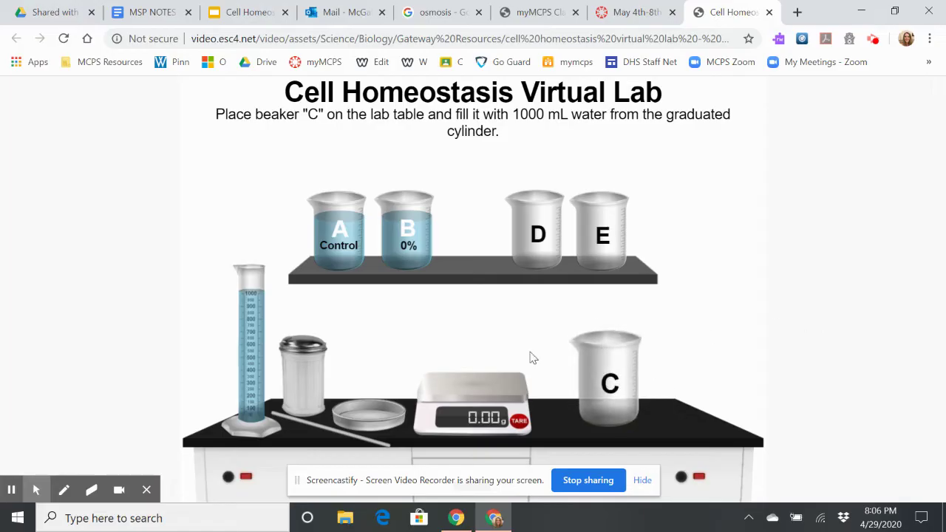
{"action": "left_click", "coordinate": [252, 325]}
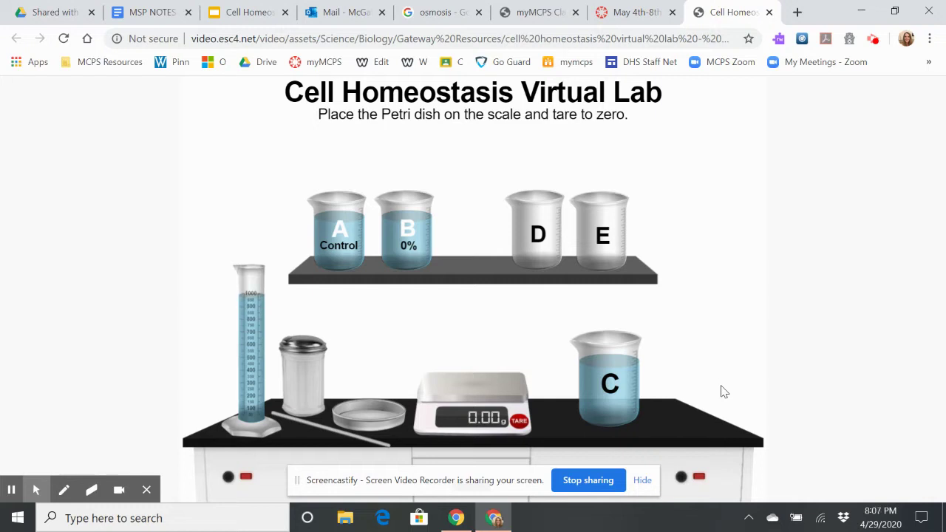
{"action": "left_click", "coordinate": [398, 419]}
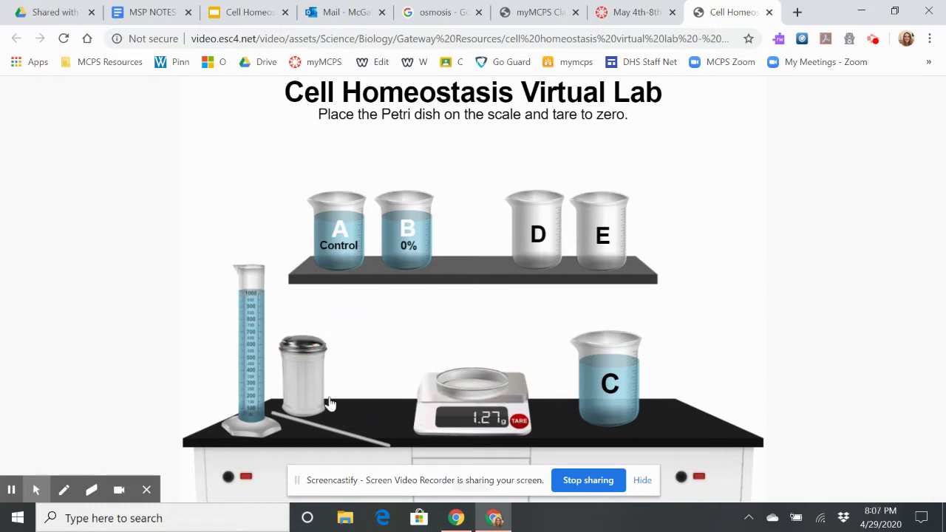
{"action": "left_click", "coordinate": [509, 422]}
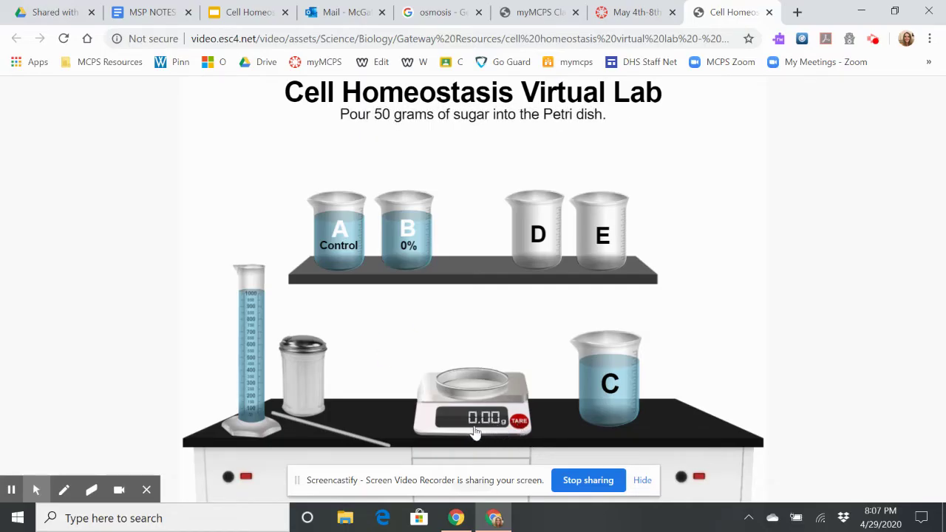
Step: Weigh 50 g sugar, stir it into beaker C, and shelve it as 5%
{"action": "left_click", "coordinate": [312, 397]}
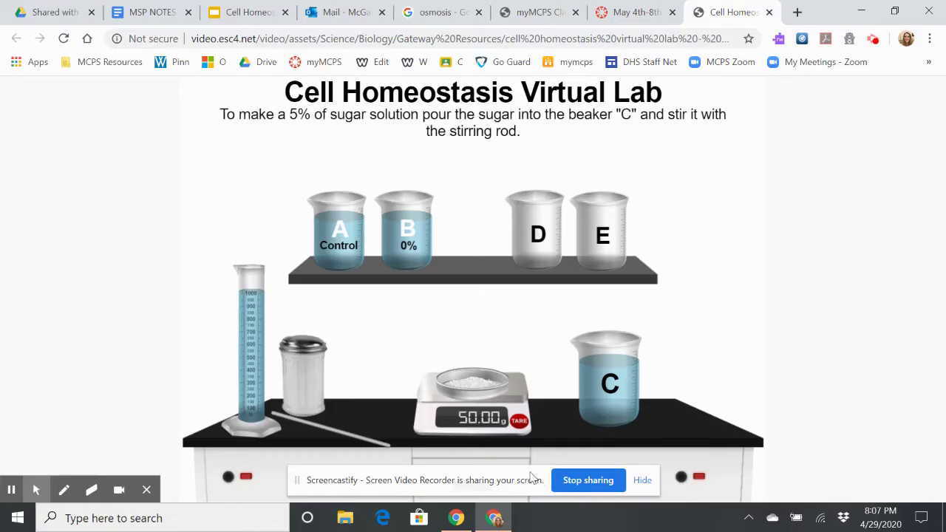
{"action": "left_click", "coordinate": [487, 397]}
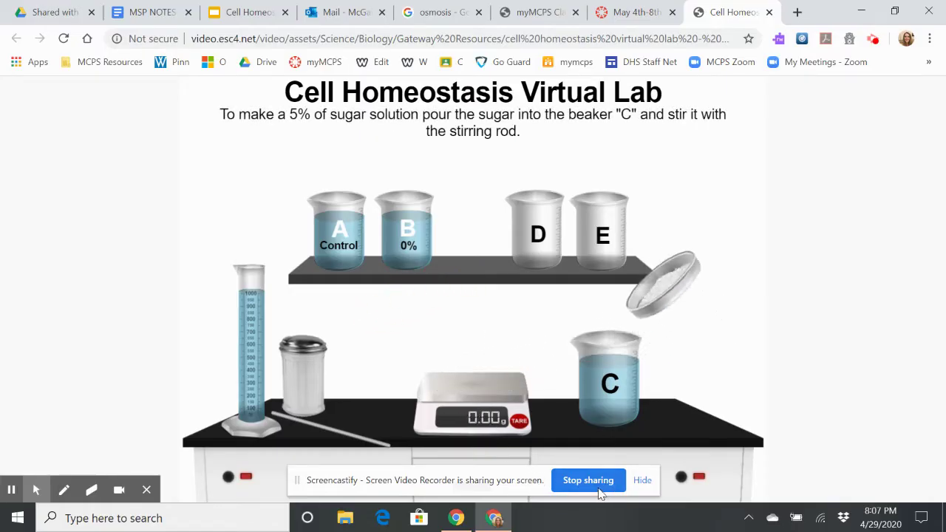
{"action": "left_click_drag", "start_coordinate": [362, 448], "coordinate": [572, 350]}
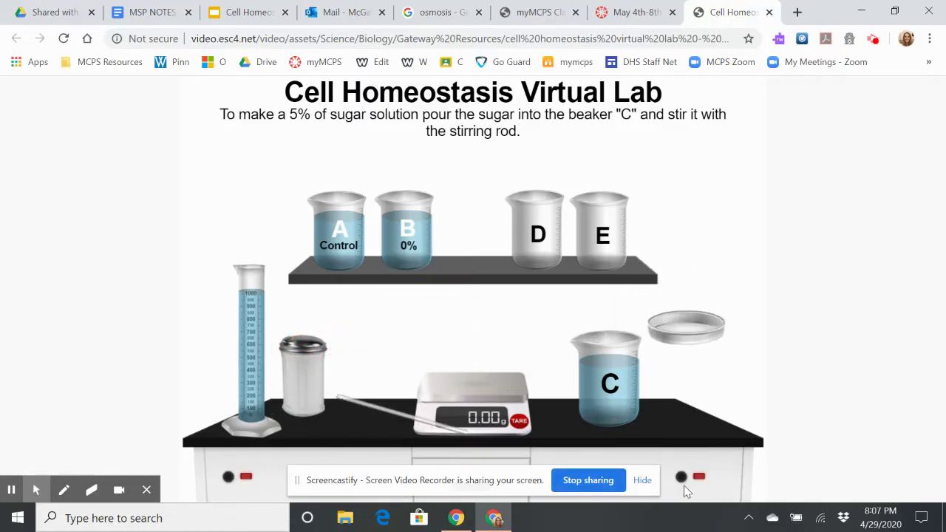
{"action": "left_click_drag", "start_coordinate": [341, 426], "coordinate": [613, 340]}
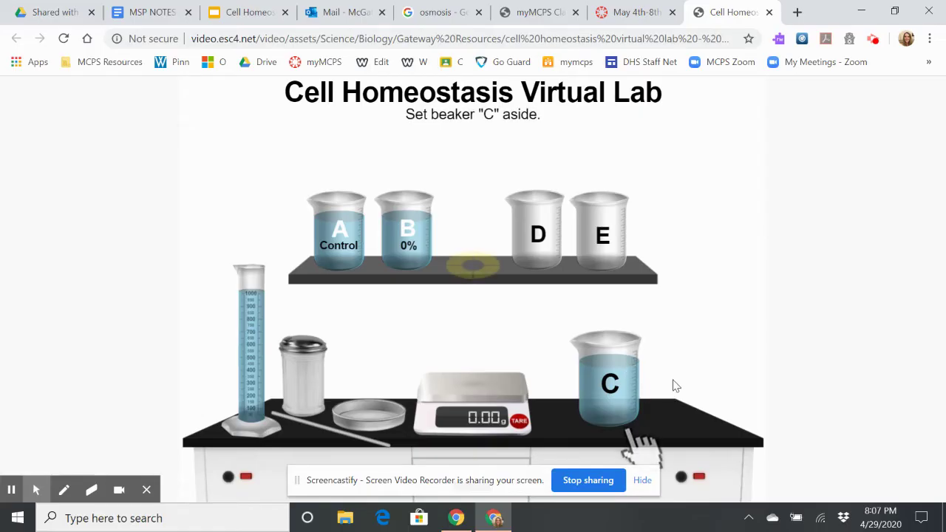
{"action": "left_click", "coordinate": [610, 381]}
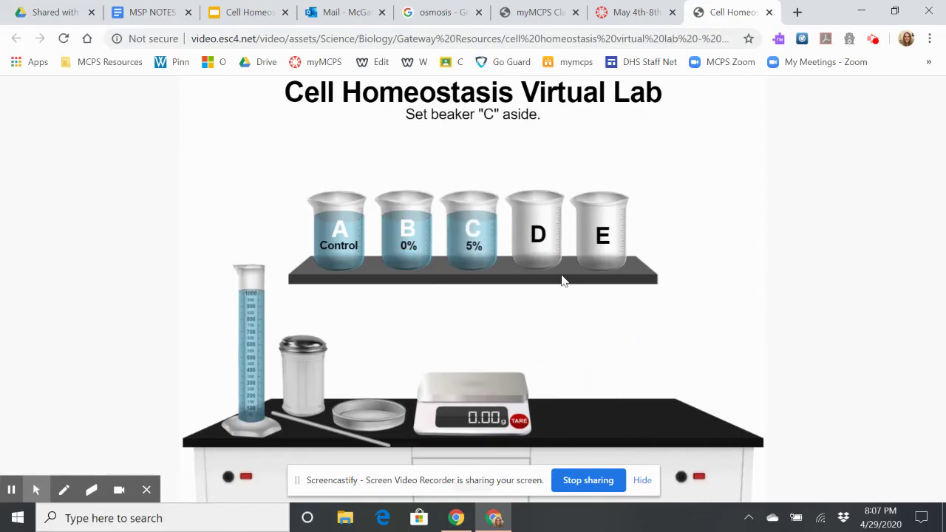
Step: Fill beaker D with water, stir in sugar weighed on the tared dish, and shelve it as 10%
{"action": "left_click", "coordinate": [549, 247]}
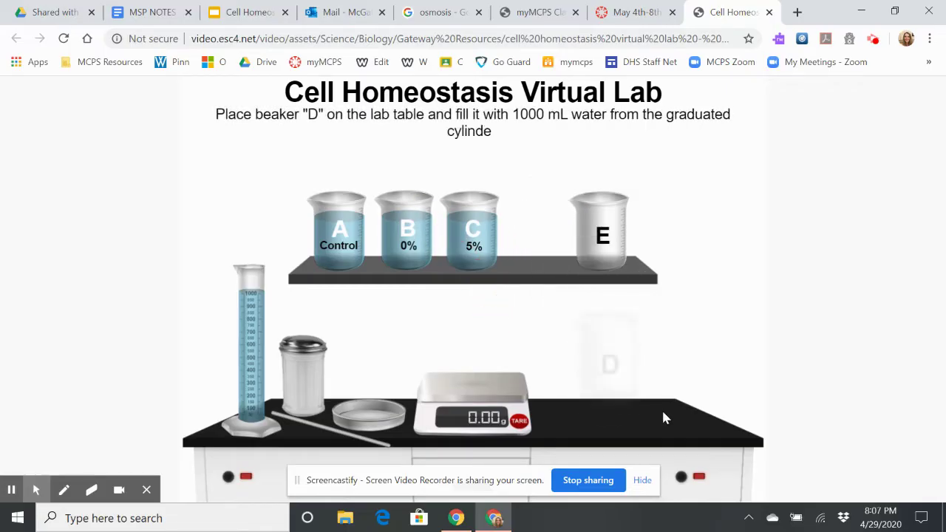
{"action": "left_click", "coordinate": [190, 278]}
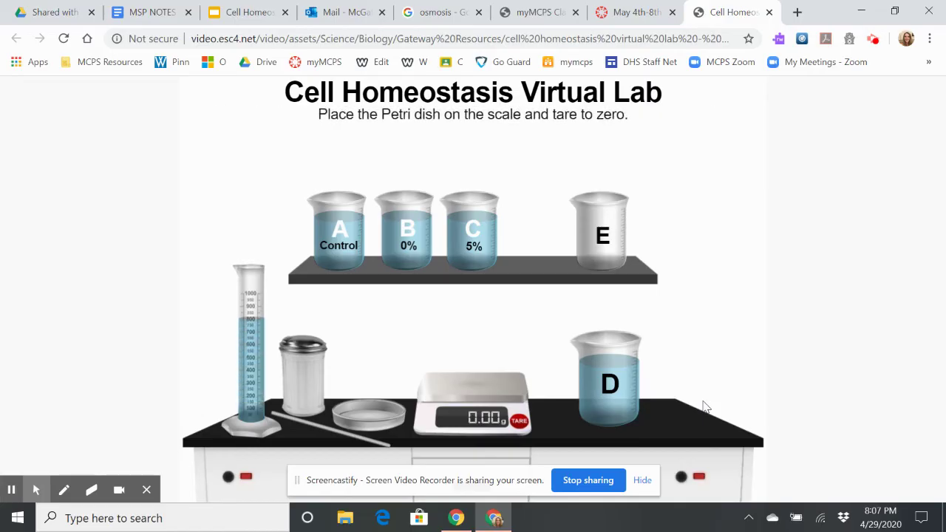
{"action": "left_click", "coordinate": [367, 399]}
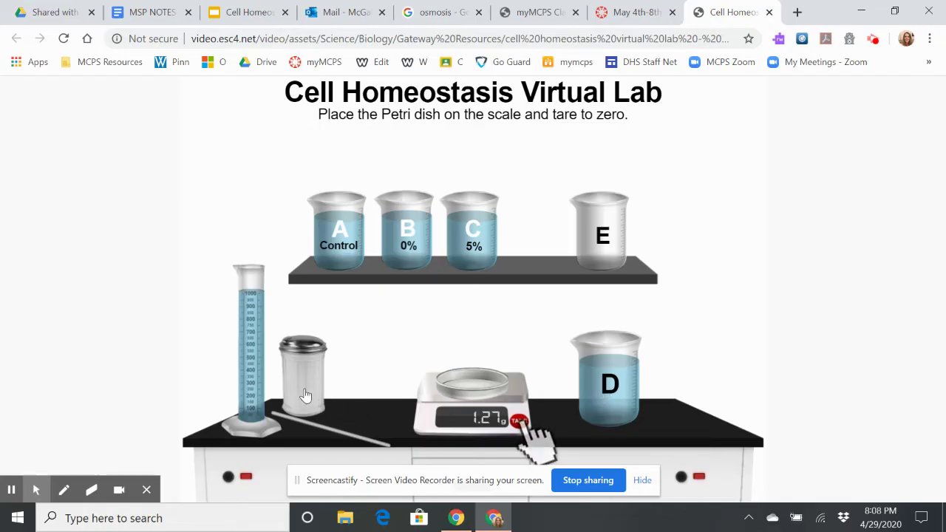
{"action": "left_click_drag", "start_coordinate": [305, 395], "coordinate": [374, 306]}
{"action": "left_click", "coordinate": [442, 422]}
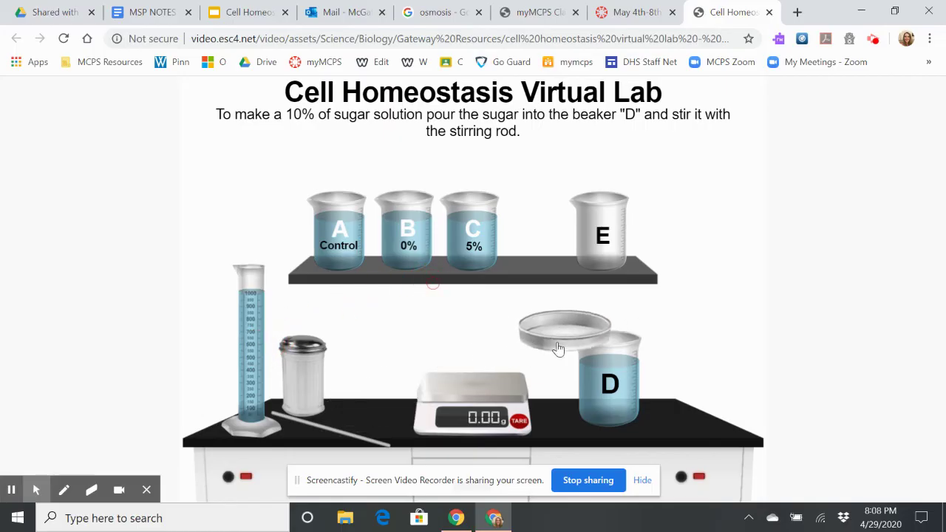
{"action": "left_click", "coordinate": [330, 434]}
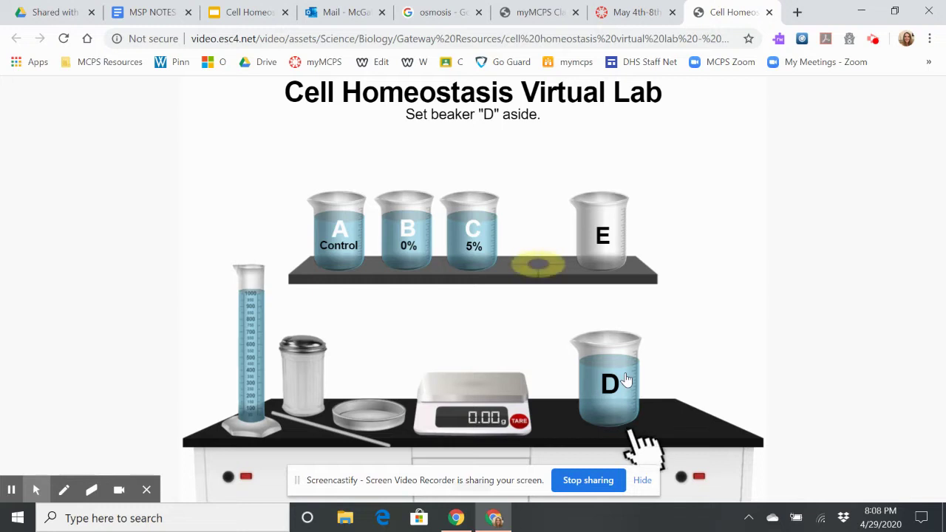
{"action": "left_click_drag", "start_coordinate": [614, 365], "coordinate": [540, 226]}
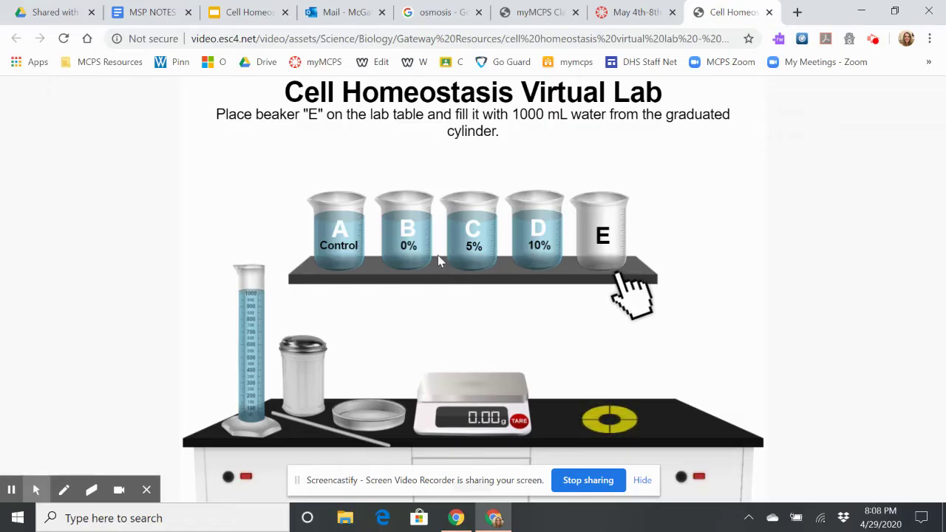
Step: Fill beaker E with water, stir in sugar weighed on the tared dish, and shelve it as 15%
{"action": "left_click_drag", "start_coordinate": [600, 240], "coordinate": [597, 408]}
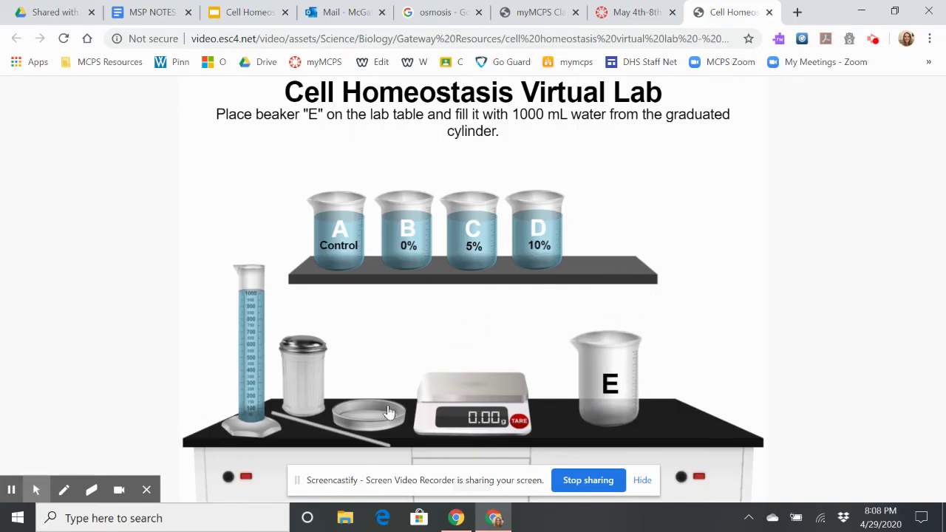
{"action": "left_click_drag", "start_coordinate": [260, 381], "coordinate": [609, 417]}
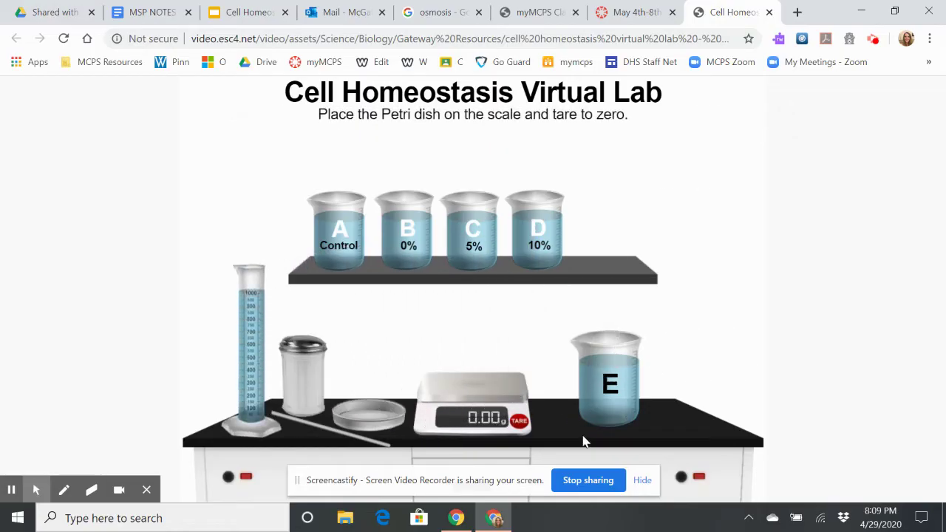
{"action": "left_click", "coordinate": [380, 425]}
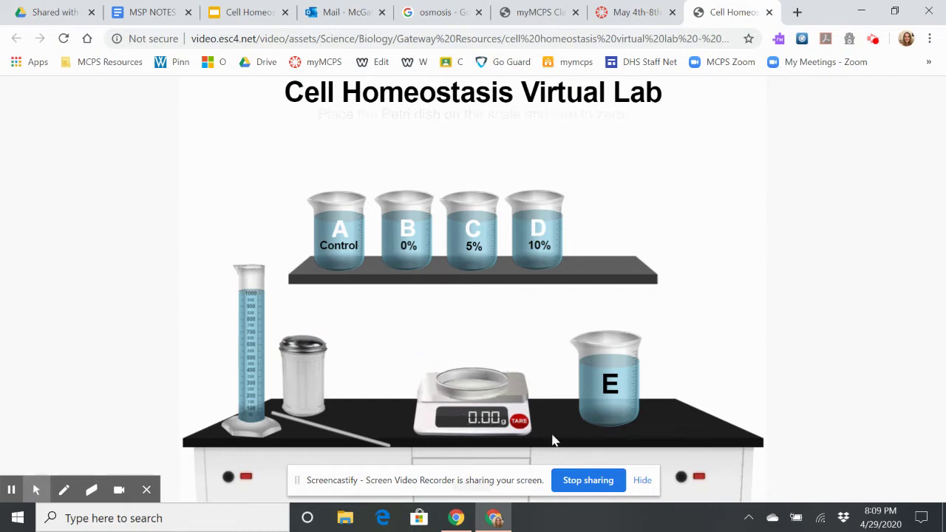
{"action": "left_click", "coordinate": [303, 355]}
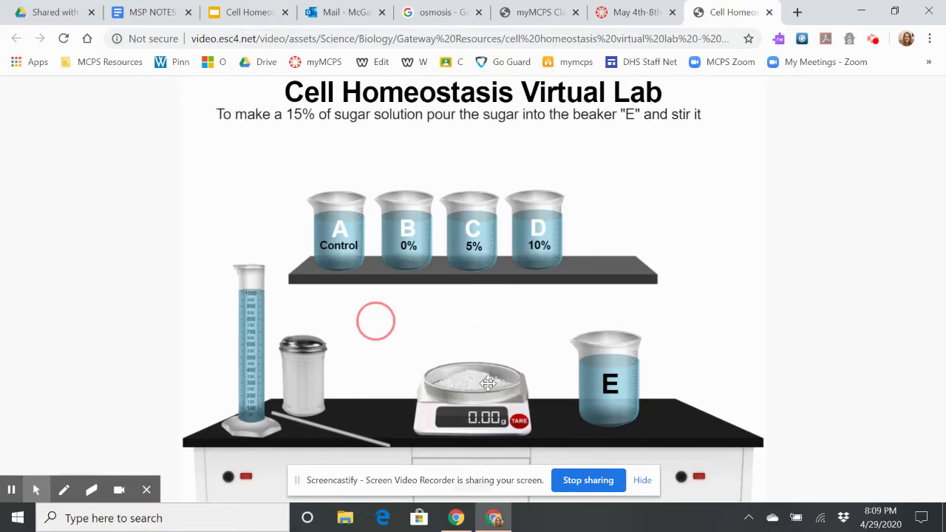
{"action": "left_click_drag", "start_coordinate": [480, 385], "coordinate": [622, 356]}
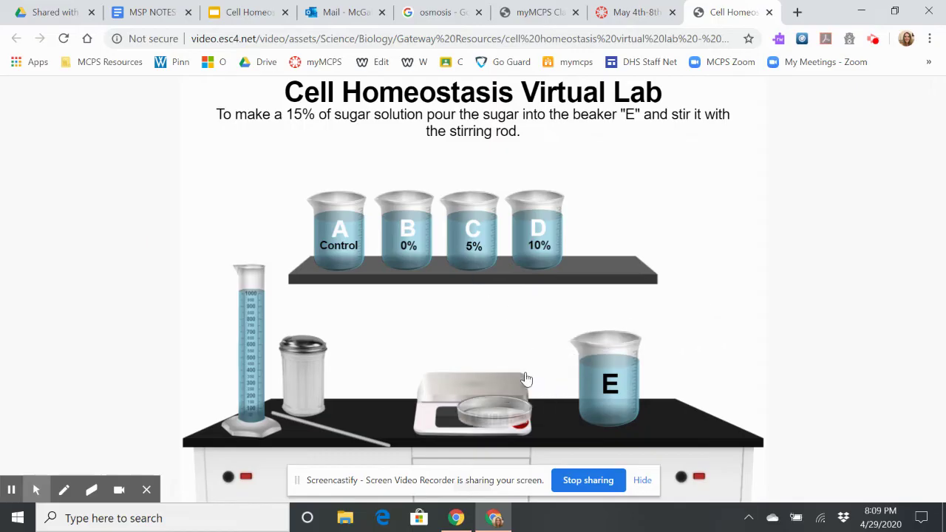
{"action": "left_click_drag", "start_coordinate": [361, 434], "coordinate": [615, 357]}
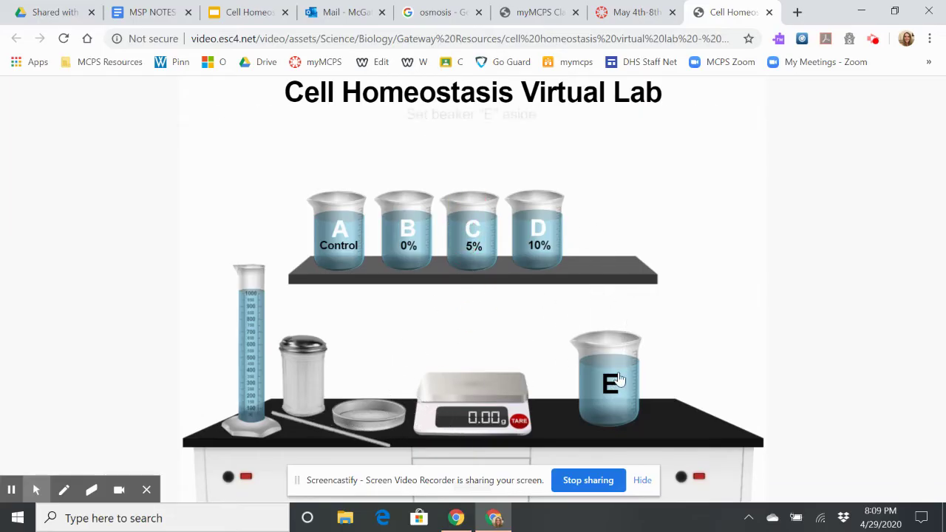
{"action": "left_click_drag", "start_coordinate": [619, 379], "coordinate": [612, 229]}
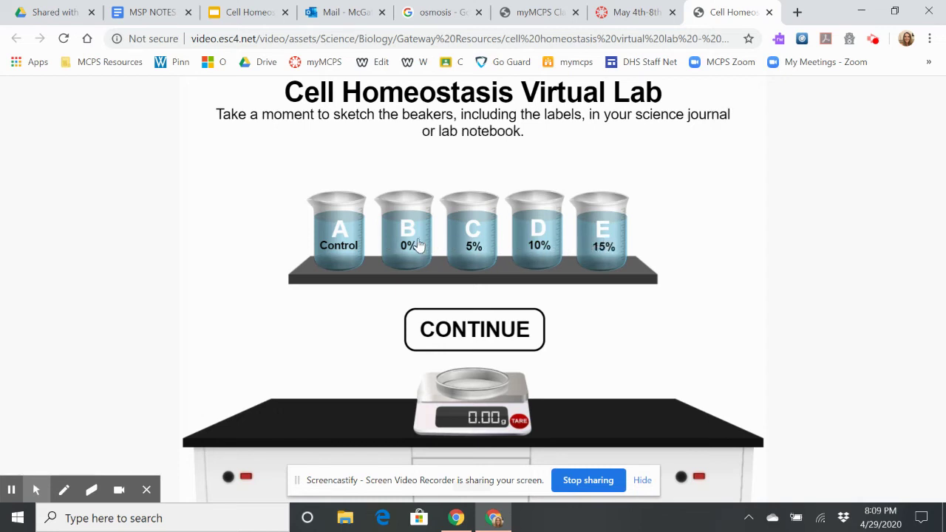
Step: Advance past the dialysis tube setup, with tube A at 0% and B–E at 10%, to the tube A weighing step
{"action": "left_click", "coordinate": [477, 328]}
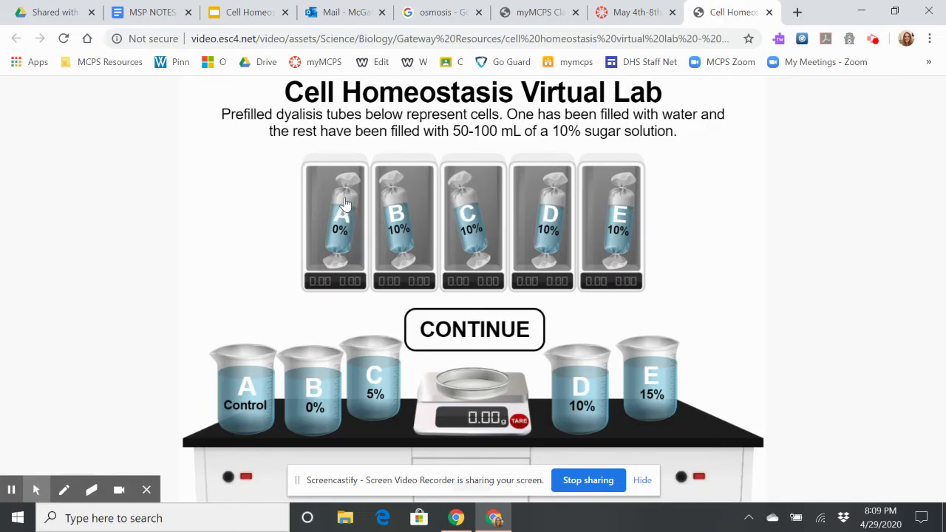
{"action": "left_click_drag", "start_coordinate": [345, 190], "coordinate": [270, 273]}
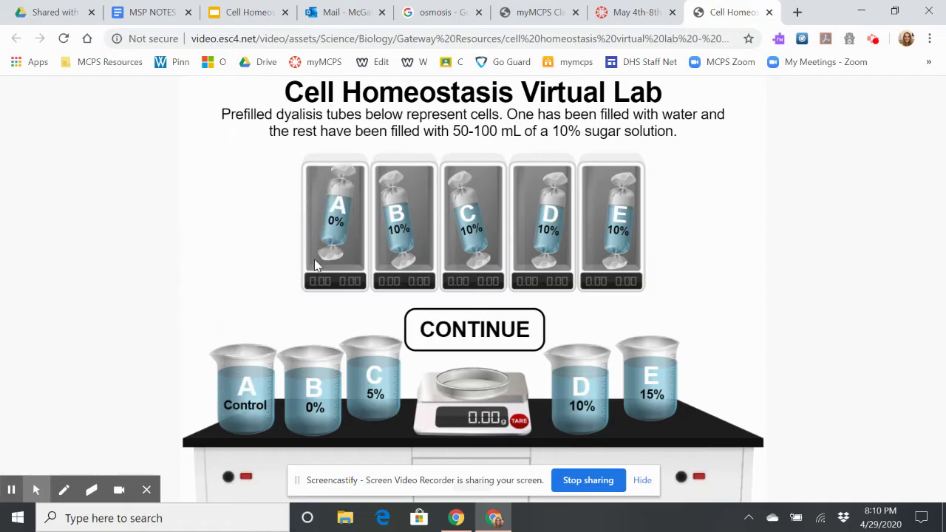
{"action": "left_click", "coordinate": [476, 328]}
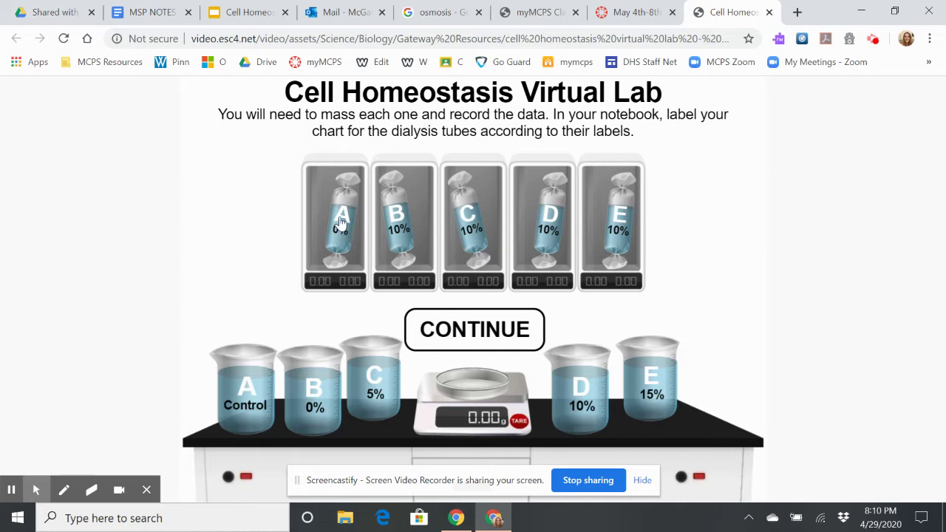
{"action": "left_click_drag", "start_coordinate": [340, 220], "coordinate": [491, 355]}
{"action": "left_click", "coordinate": [462, 325]}
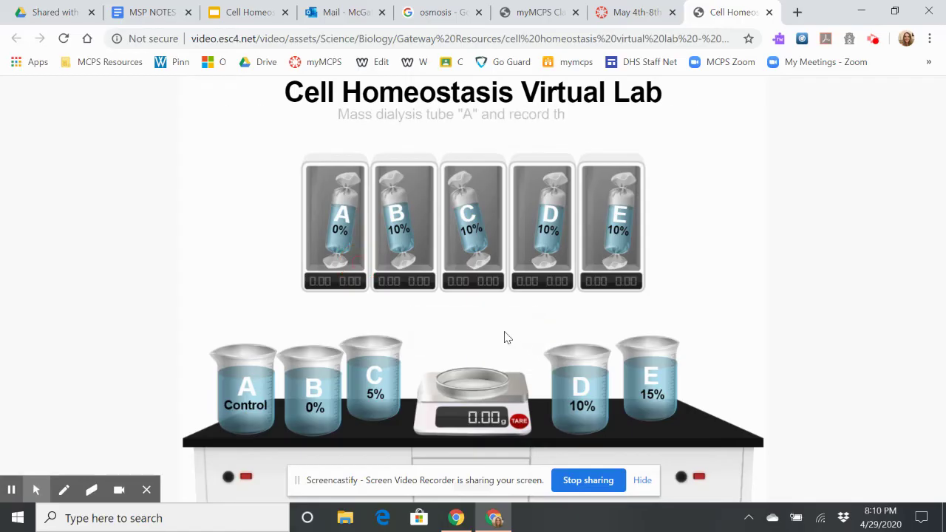
Step: Weigh tubes A (17.59 g) and B (8.75 g) and place them in beakers A and B
{"action": "left_click_drag", "start_coordinate": [336, 233], "coordinate": [492, 392]}
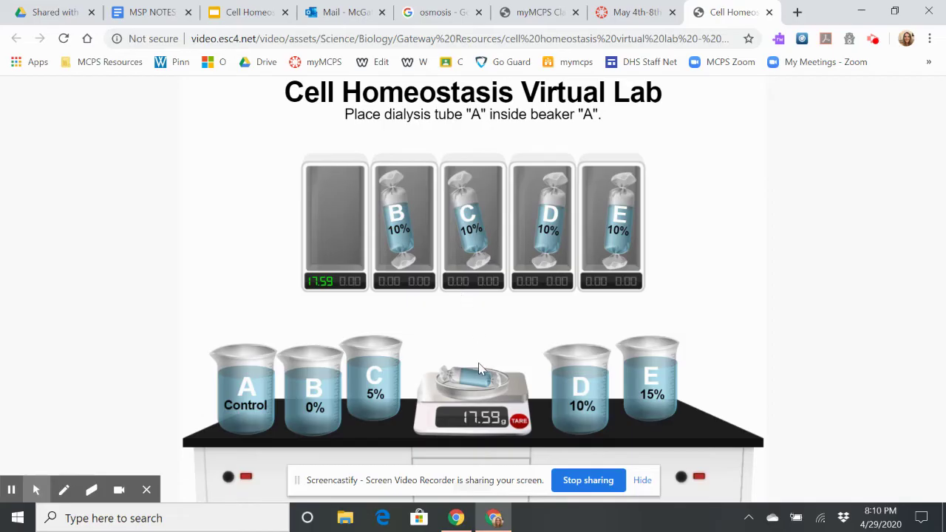
{"action": "left_click_drag", "start_coordinate": [479, 368], "coordinate": [184, 315]}
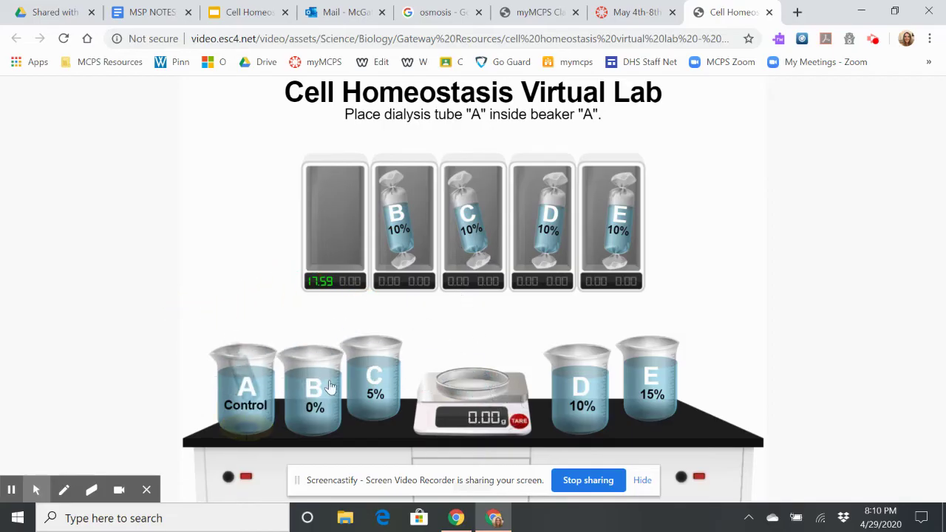
{"action": "left_click_drag", "start_coordinate": [399, 227], "coordinate": [365, 321]}
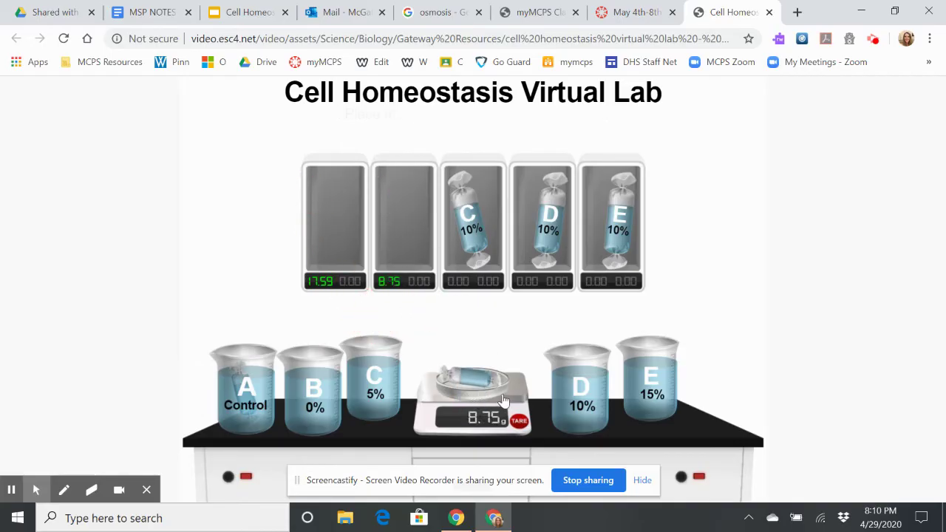
{"action": "left_click_drag", "start_coordinate": [487, 388], "coordinate": [314, 348]}
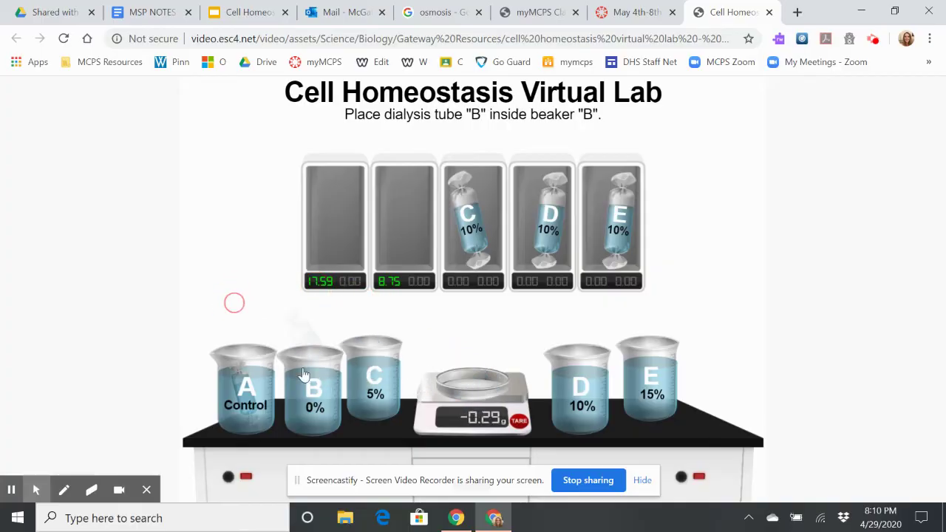
Step: Weigh tubes C, D and E (11.24, 10.71, 18.05 g) and place them in their beakers
{"action": "left_click_drag", "start_coordinate": [473, 235], "coordinate": [510, 402]}
{"action": "left_click_drag", "start_coordinate": [473, 222], "coordinate": [373, 369]}
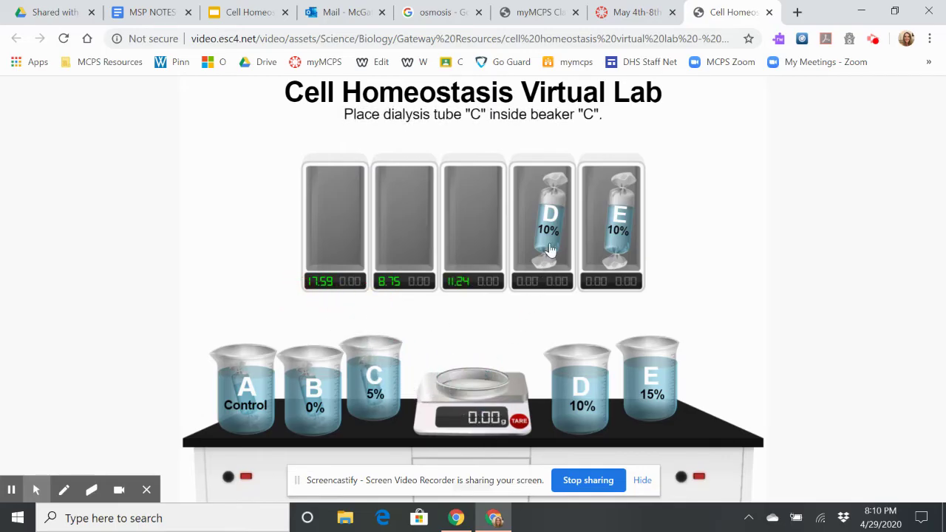
{"action": "left_click_drag", "start_coordinate": [558, 230], "coordinate": [586, 368]}
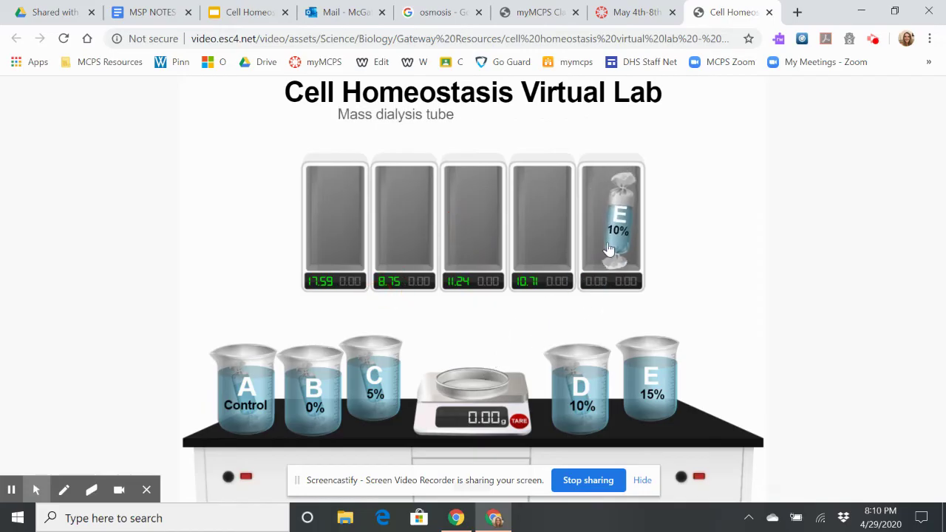
{"action": "left_click_drag", "start_coordinate": [597, 253], "coordinate": [488, 399]}
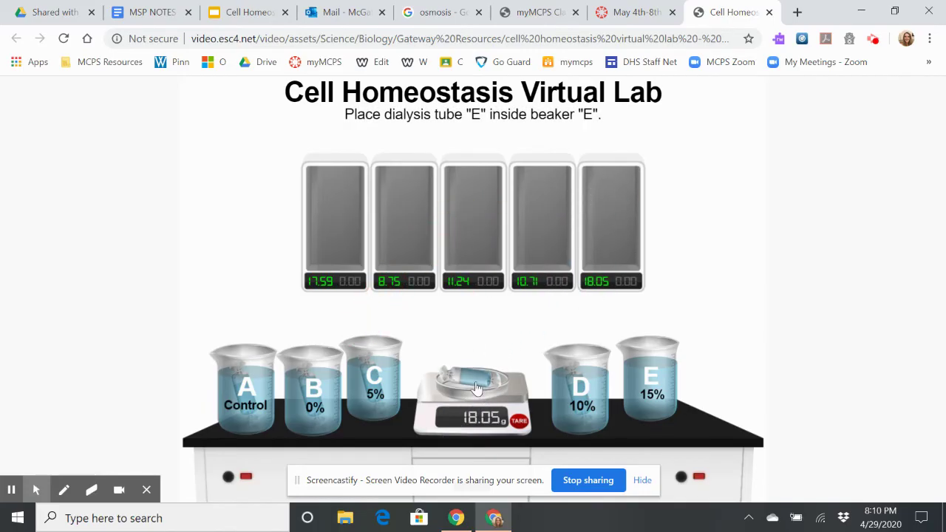
{"action": "left_click_drag", "start_coordinate": [476, 388], "coordinate": [644, 358]}
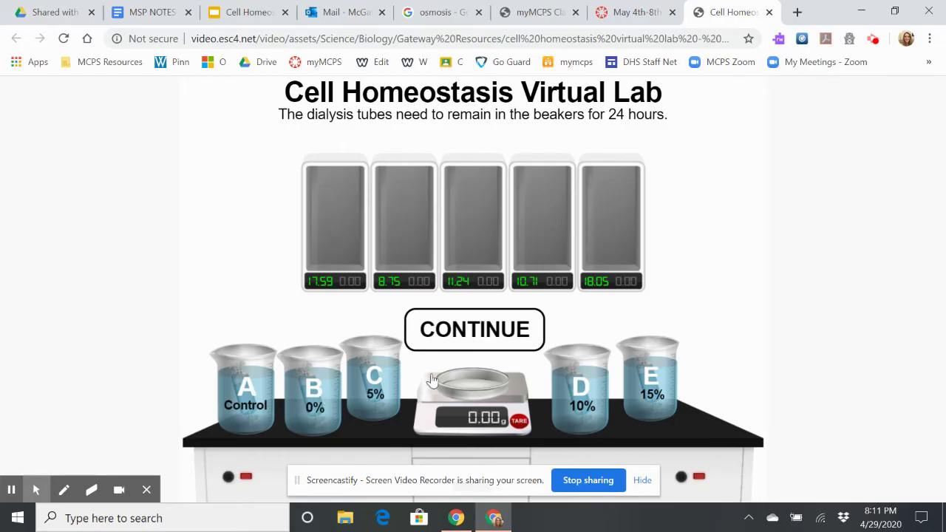
Step: Run the 24-hour soak of the dialysis tubes
{"action": "left_click", "coordinate": [473, 332]}
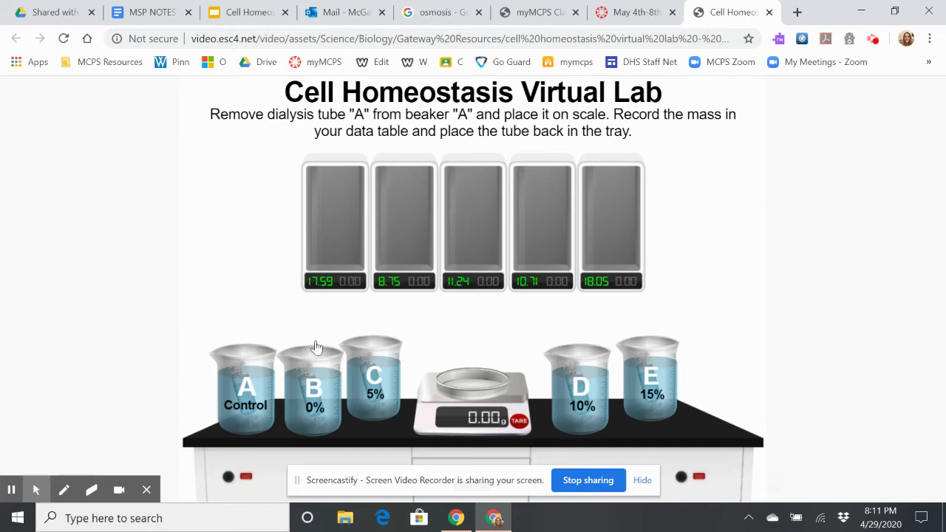
Step: Reweigh tubes A, B and C at 17.66, 10.40 and 12.10 g and return them to the tray
{"action": "left_click_drag", "start_coordinate": [242, 367], "coordinate": [428, 313]}
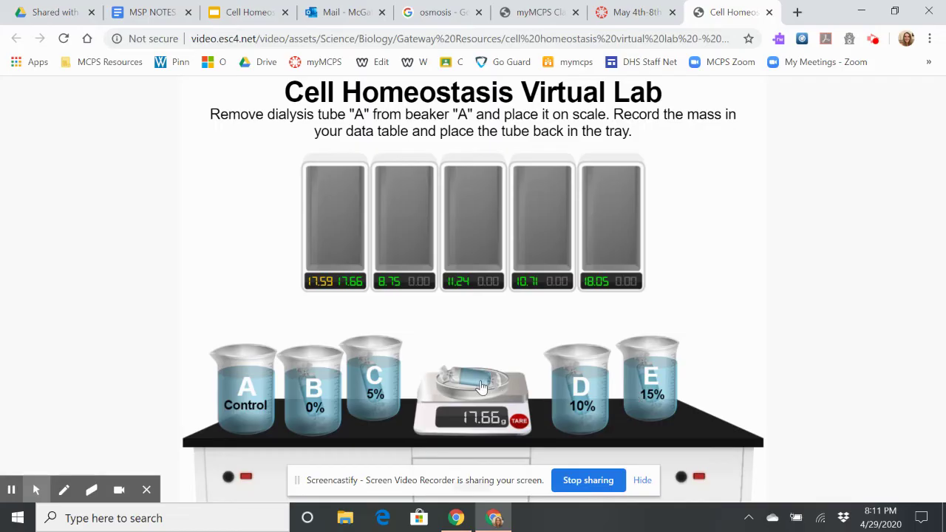
{"action": "left_click_drag", "start_coordinate": [480, 386], "coordinate": [276, 211]}
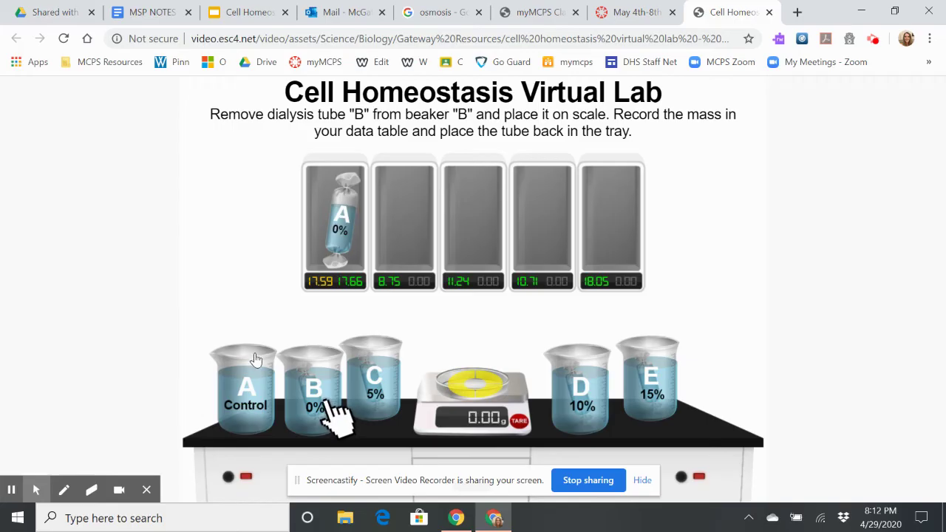
{"action": "left_click", "coordinate": [308, 394]}
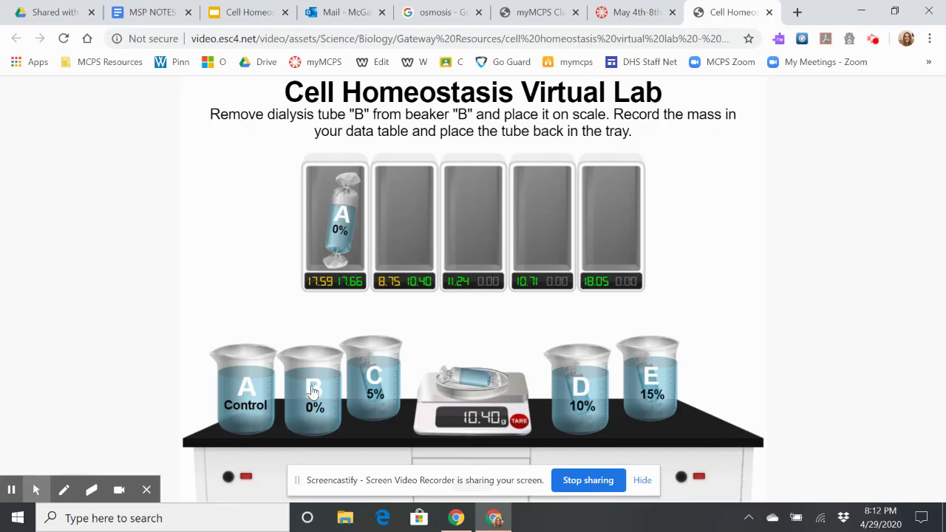
{"action": "left_click", "coordinate": [497, 395]}
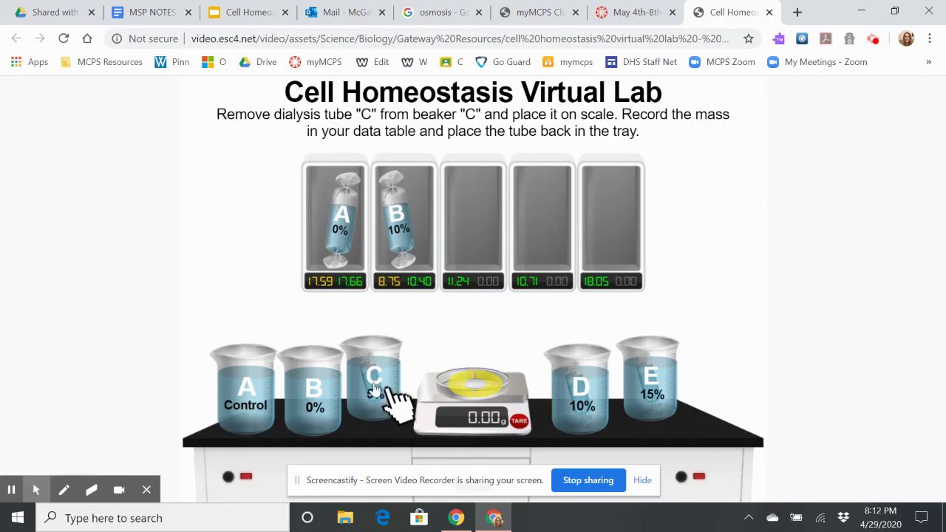
{"action": "left_click", "coordinate": [375, 388]}
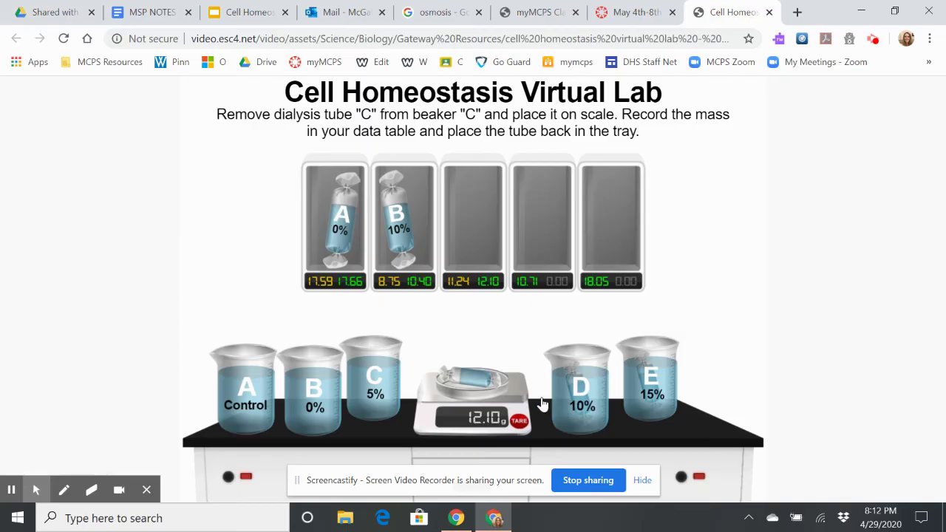
{"action": "left_click", "coordinate": [473, 377]}
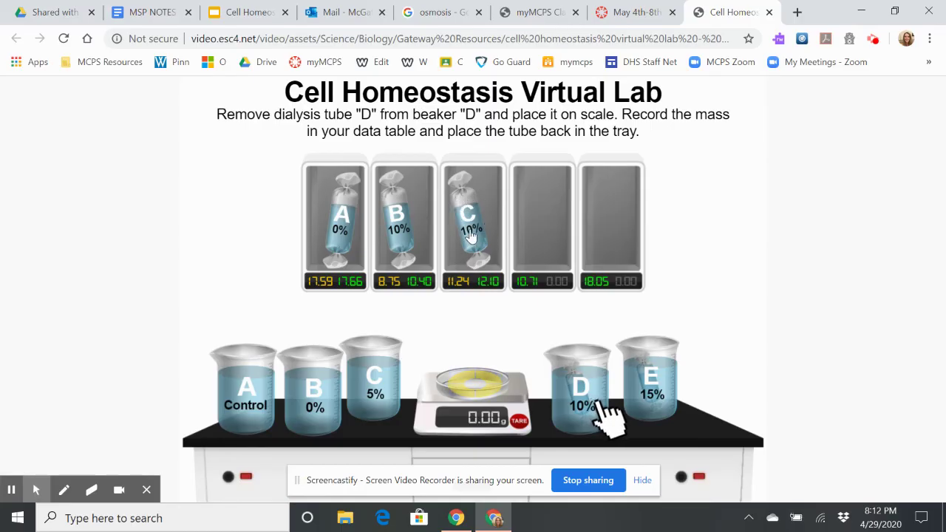
Step: Reweigh tube D at 10.57 g and tube E at 15.60 g, returning both to the tray
{"action": "left_click", "coordinate": [580, 391]}
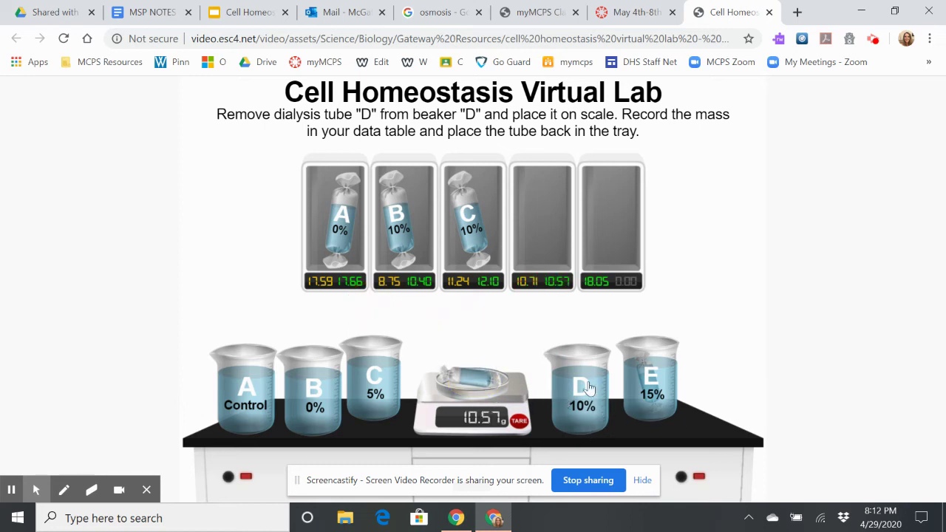
{"action": "left_click", "coordinate": [478, 379]}
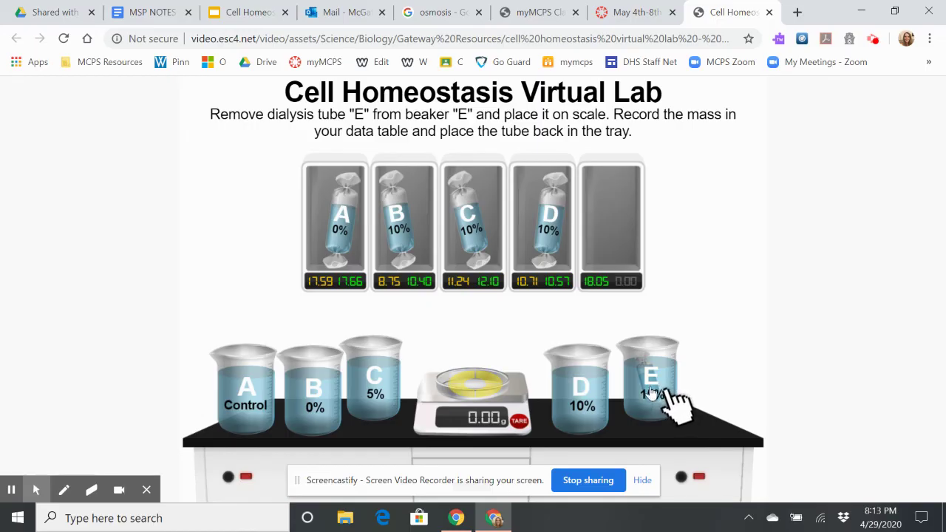
{"action": "left_click", "coordinate": [650, 391]}
{"action": "left_click", "coordinate": [480, 377]}
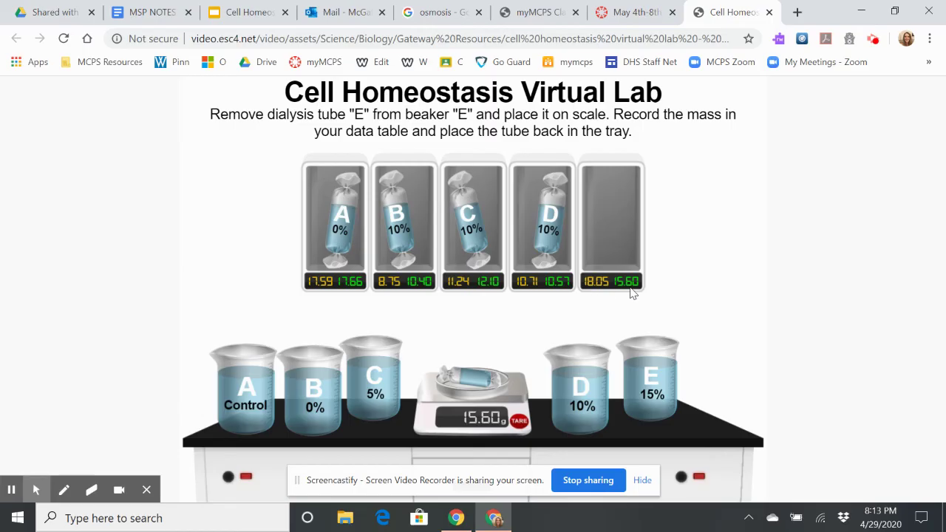
{"action": "left_click", "coordinate": [479, 381]}
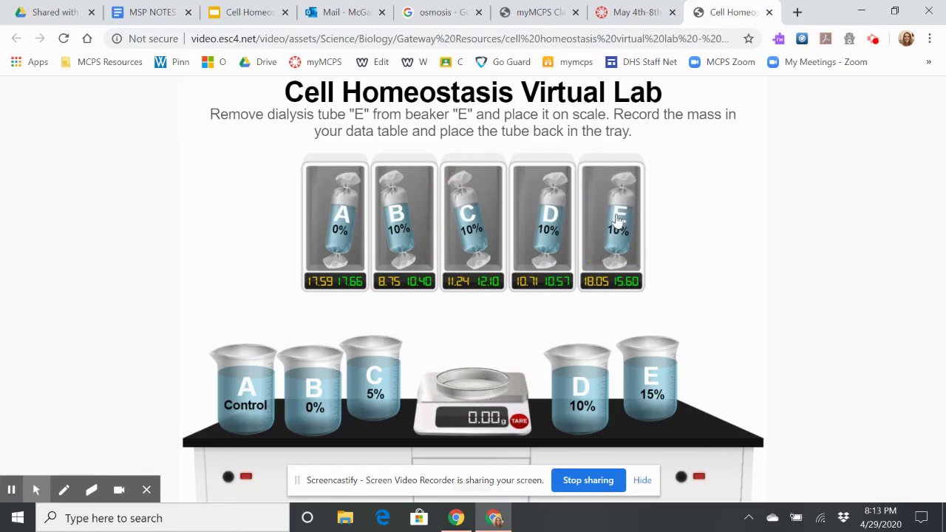